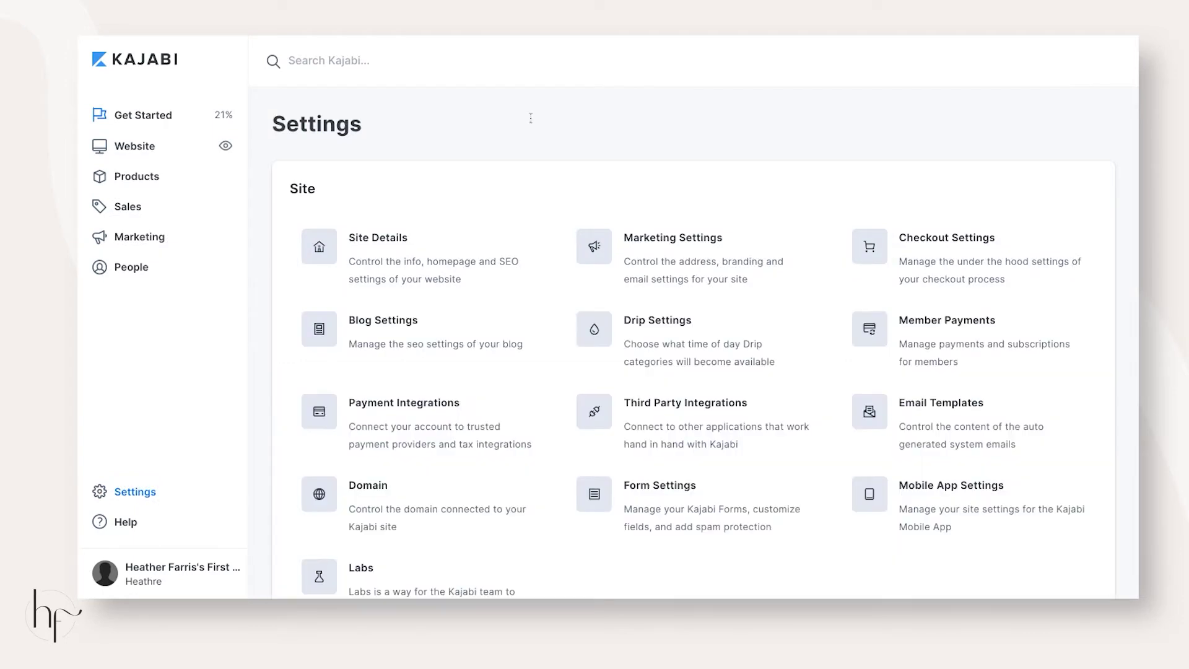
Step: Open the Site Details card and scroll down to its Page scripts section
left_click(397, 252)
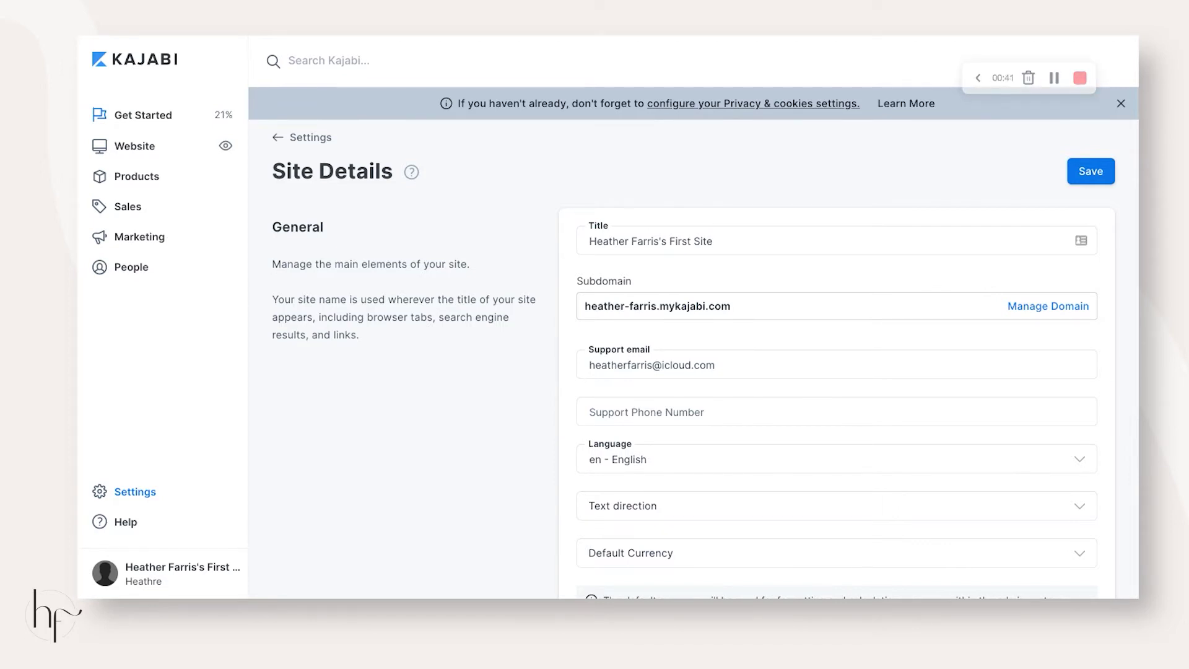
scroll(561, 304, "down", 1)
scroll(562, 305, "down", 3)
scroll(562, 304, "down", 1)
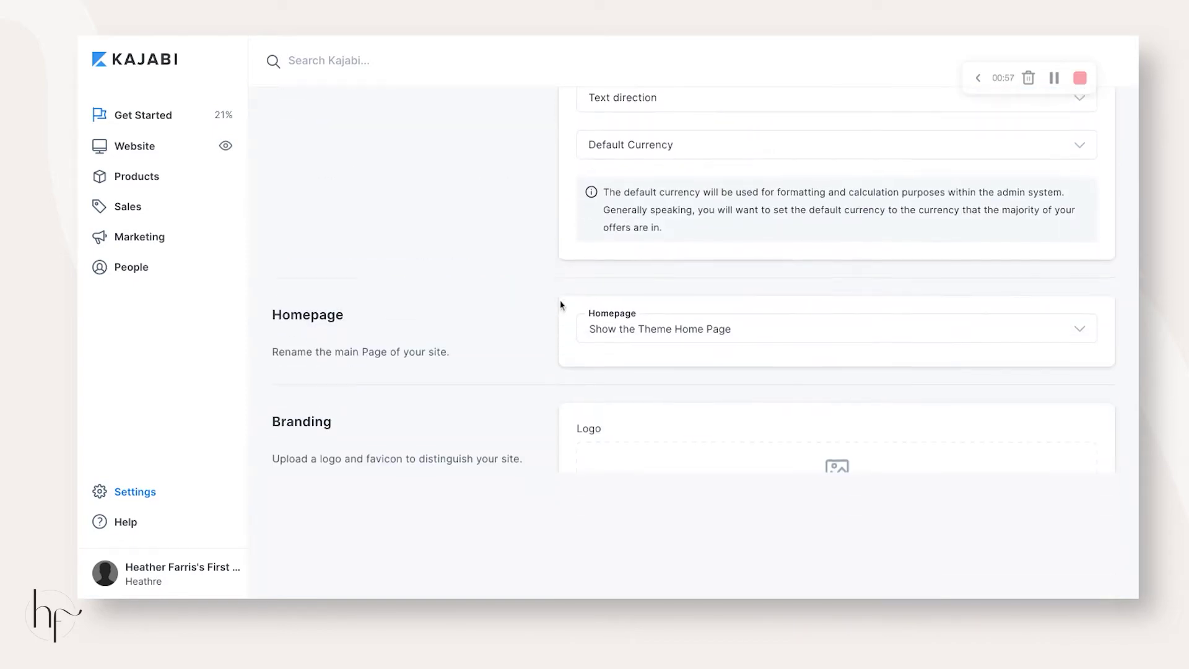
scroll(561, 305, "down", 2)
scroll(562, 305, "down", 2)
scroll(562, 305, "down", 3)
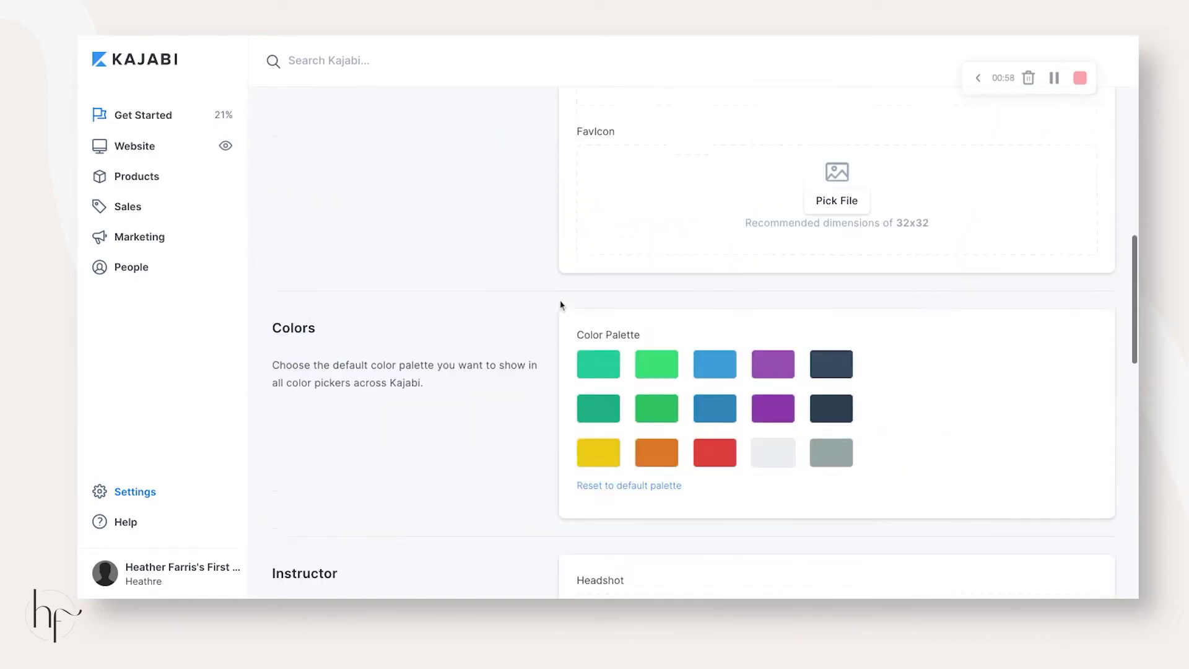
scroll(561, 305, "down", 1)
scroll(562, 305, "down", 1)
scroll(562, 304, "down", 1)
scroll(562, 305, "down", 2)
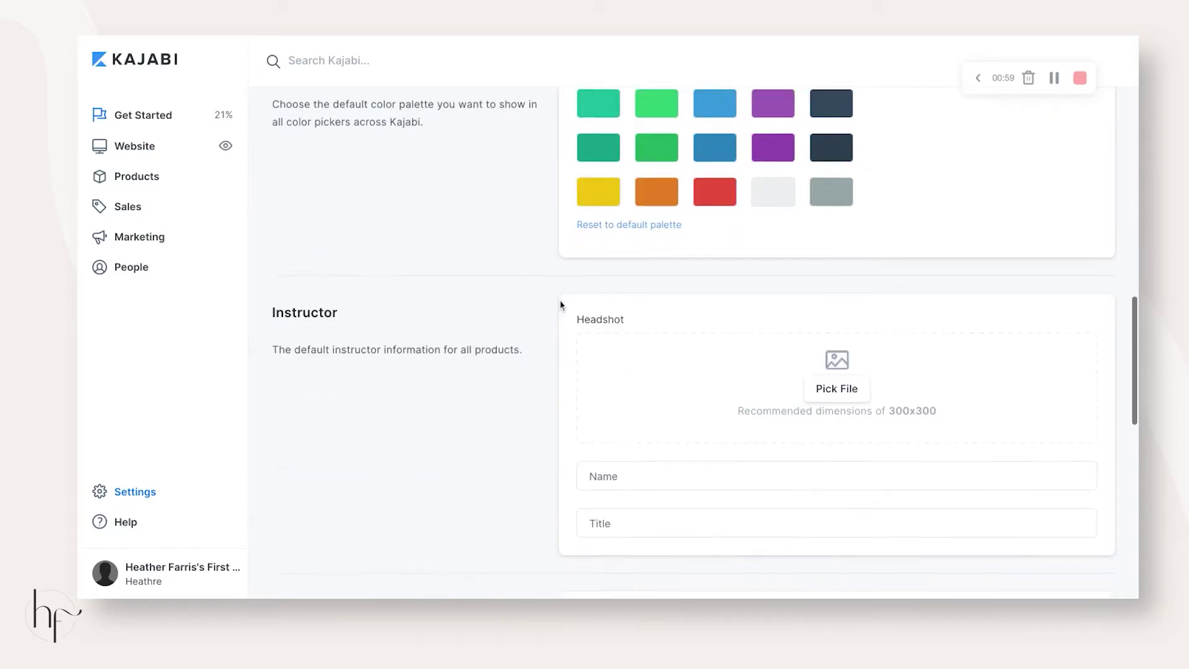
scroll(562, 305, "down", 1)
scroll(562, 305, "down", 1)
scroll(561, 304, "down", 2)
scroll(562, 304, "down", 2)
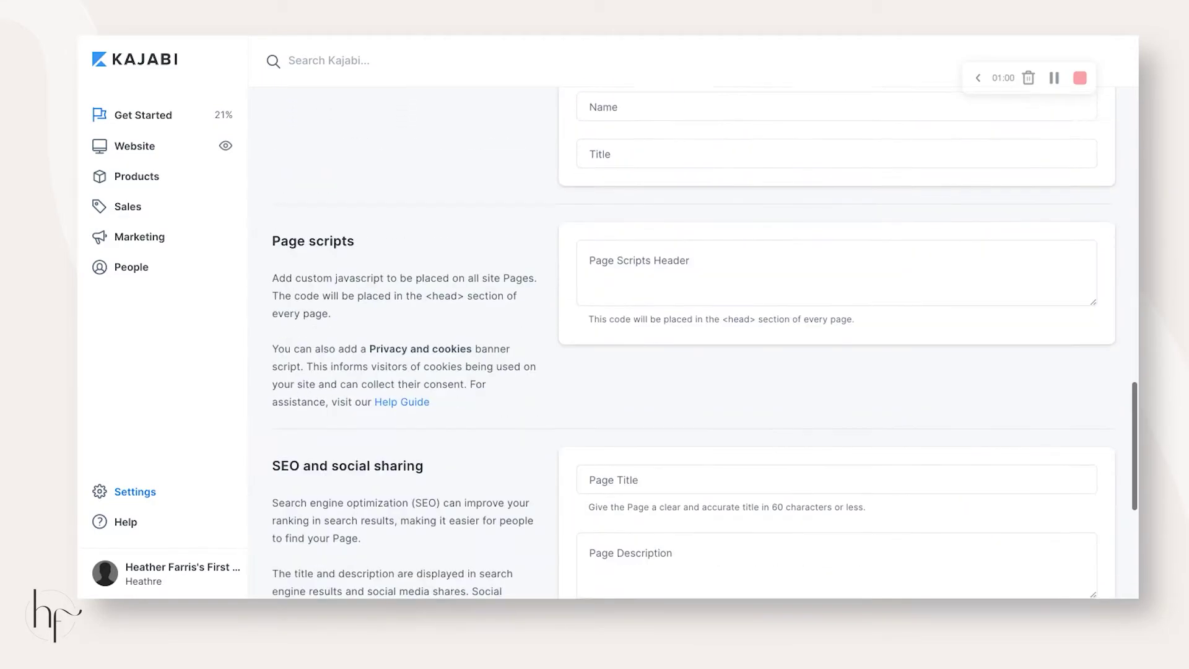
scroll(562, 304, "down", 2)
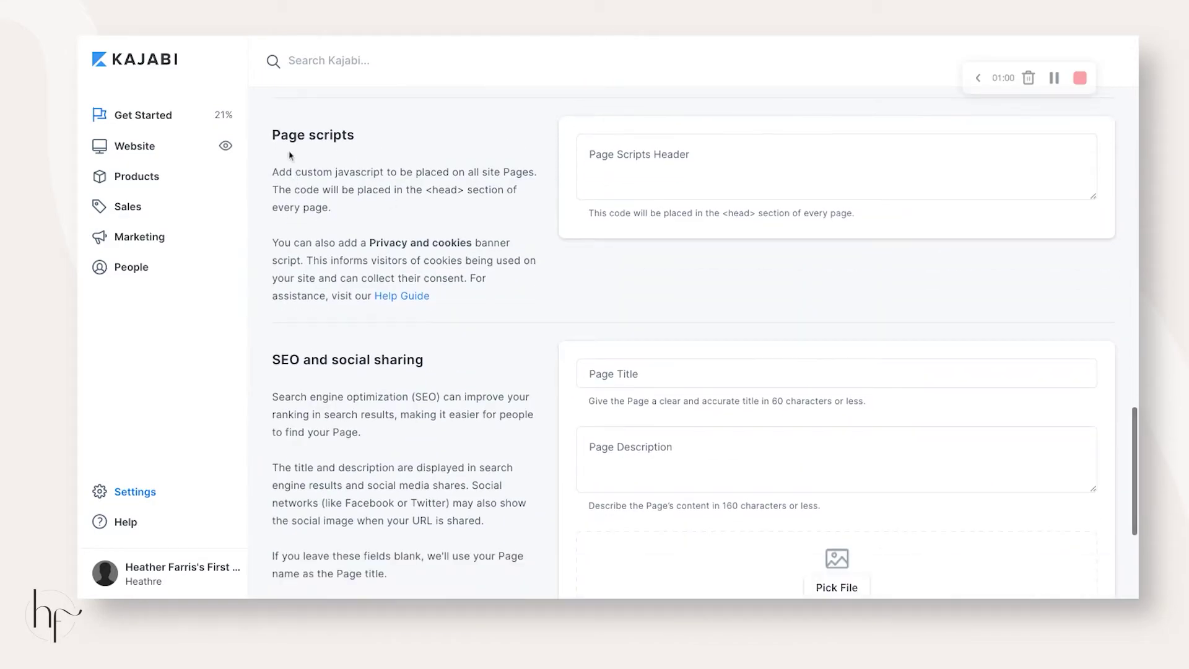
Step: Paste the Pinterest base tag into the Page Scripts Header field and save Site Details
left_click_drag(282, 136, 354, 131)
scroll(275, 131, "down", 1)
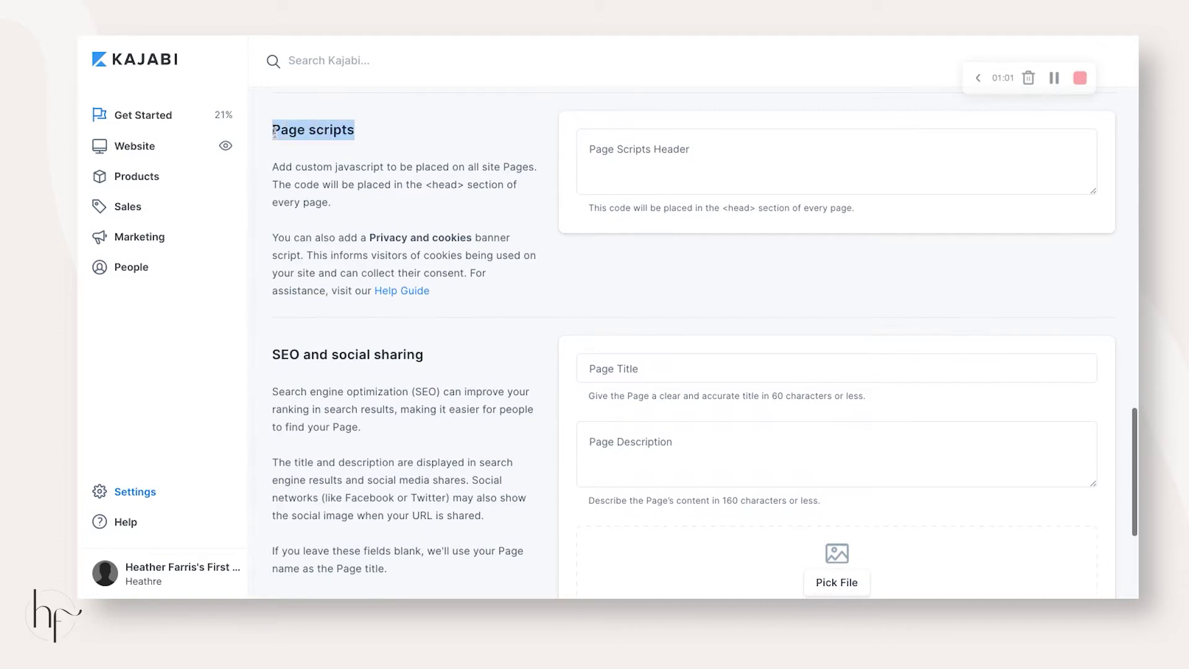
left_click(611, 147)
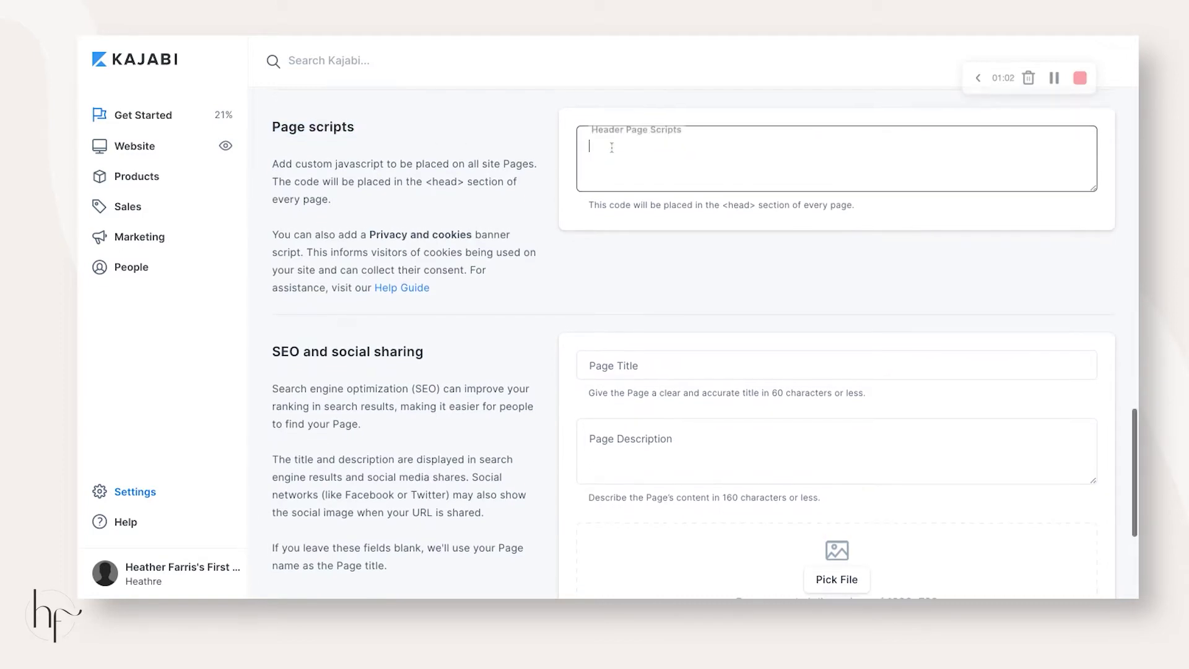
key("ctrl+v")
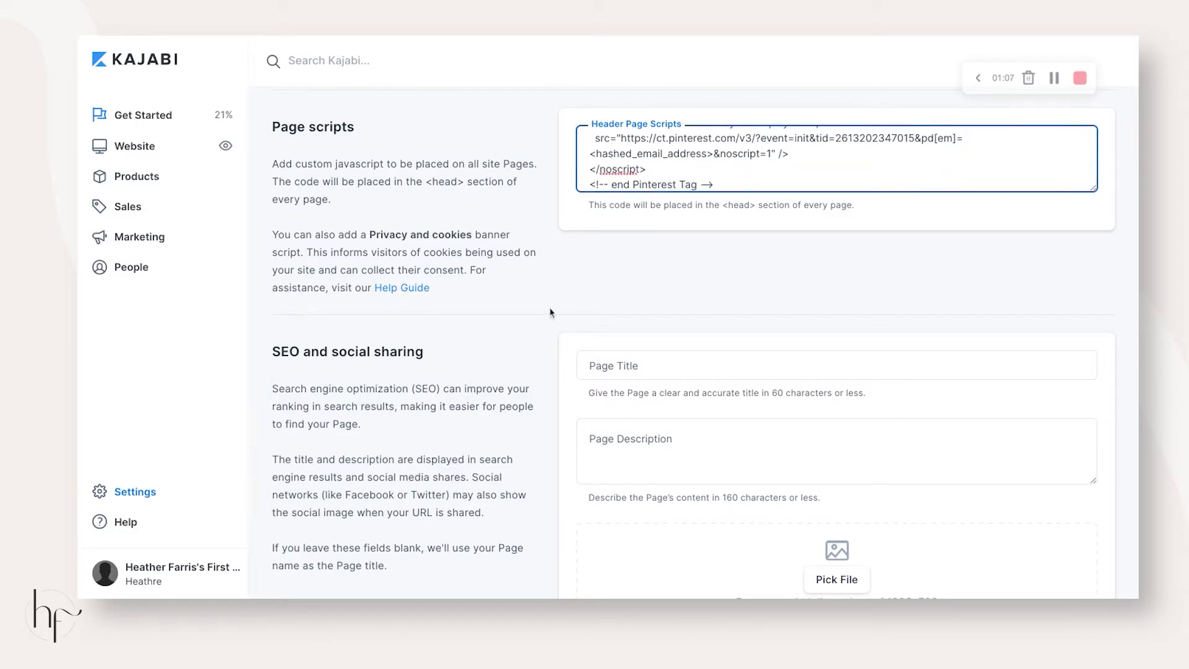
scroll(551, 313, "down", 5)
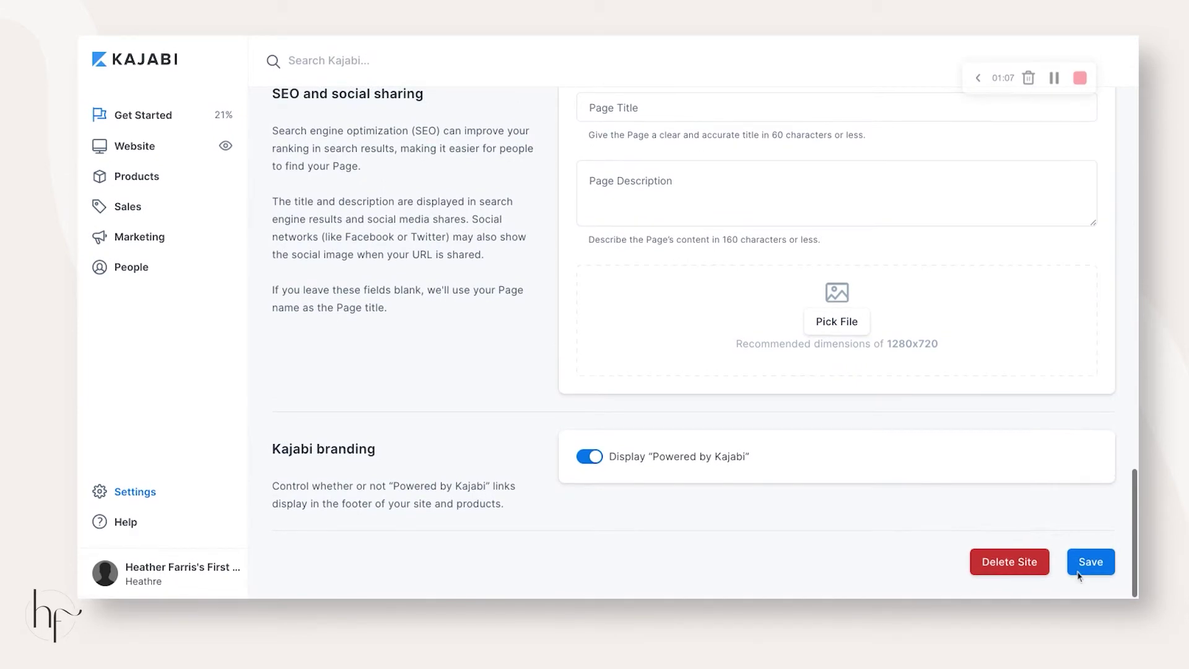
left_click(1088, 562)
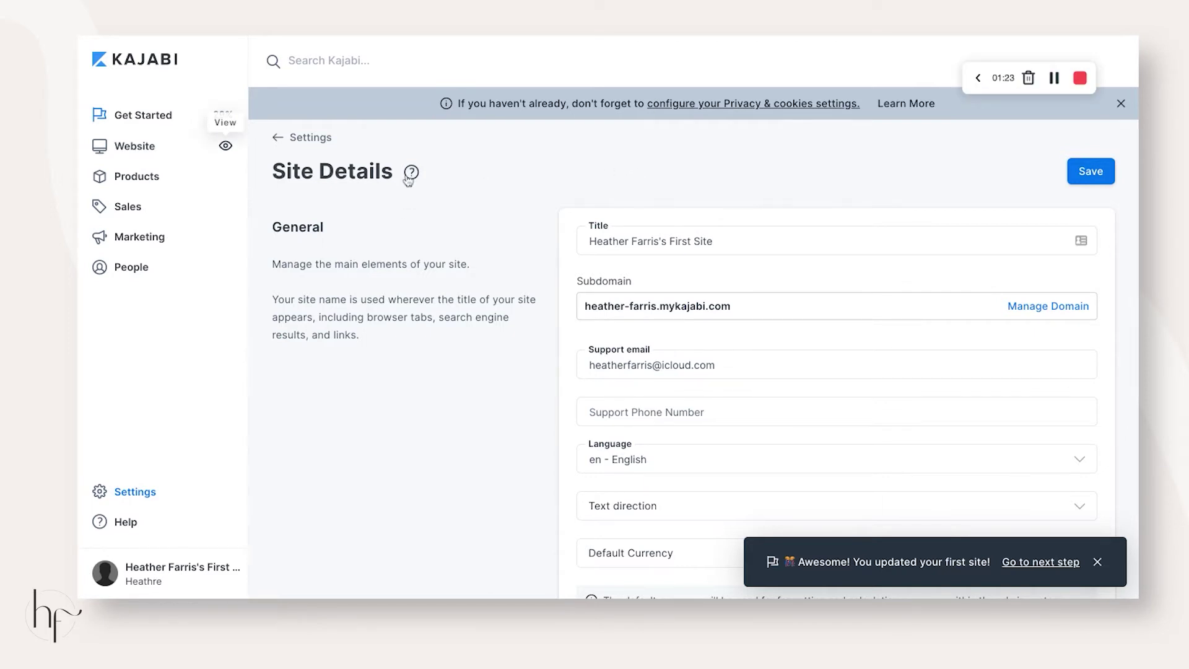
Step: Scroll through Site Details to confirm the Header Page Scripts still hold the Pinterest tag
scroll(406, 185, "down", 2)
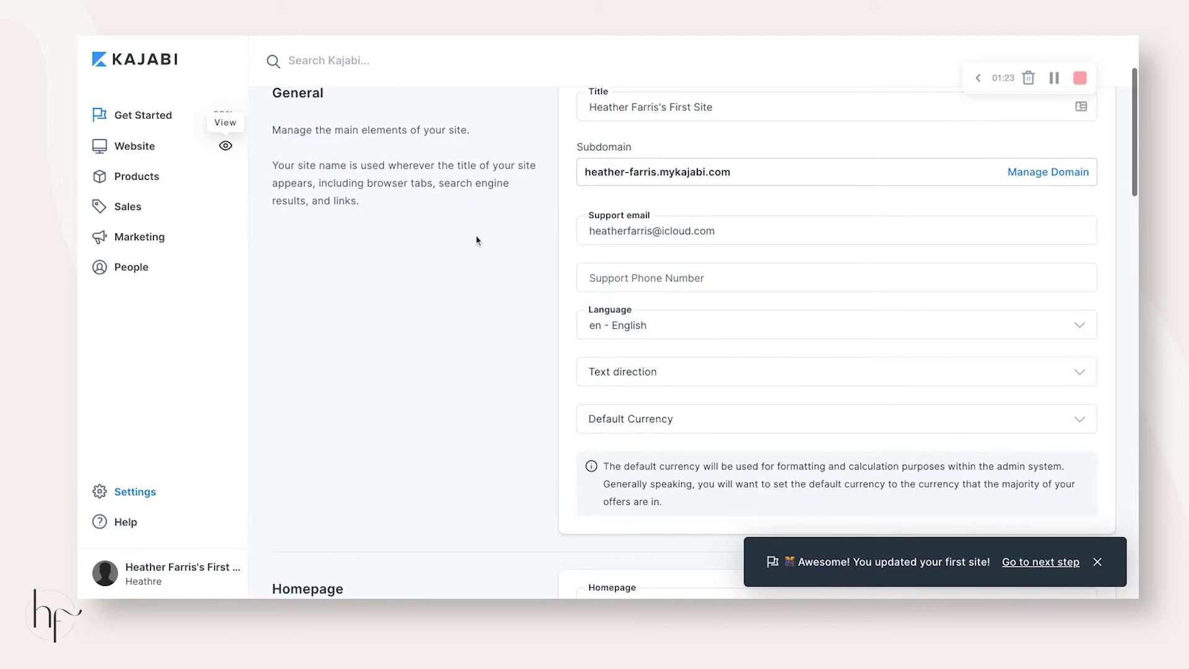
scroll(477, 240, "up", 2)
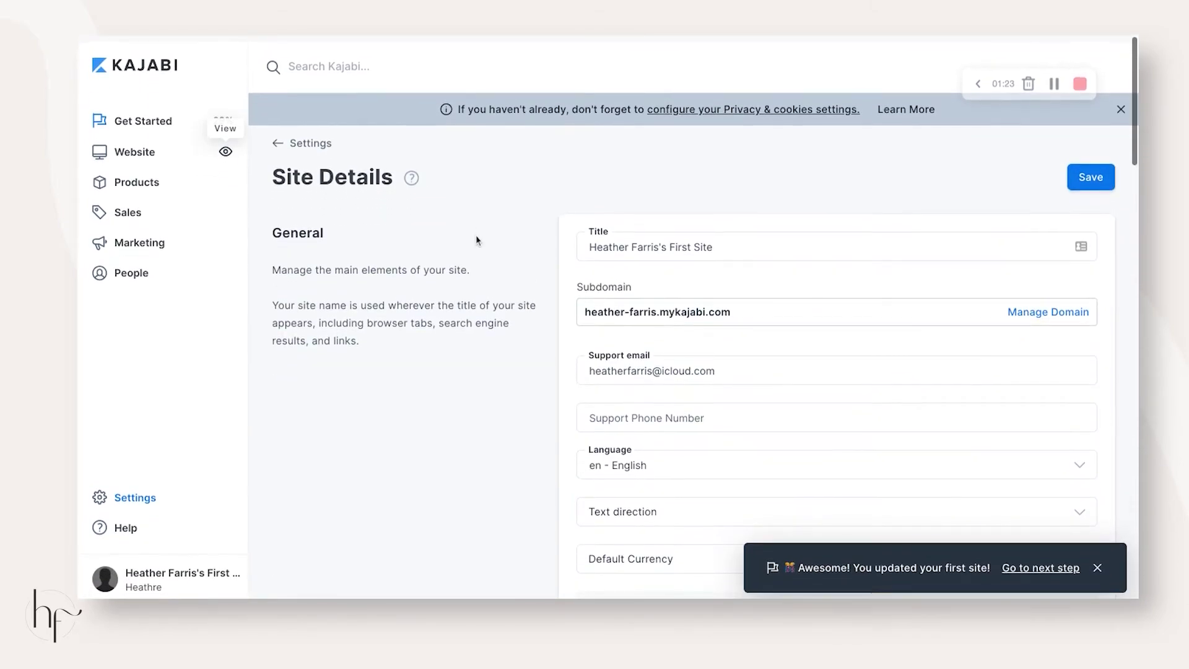
scroll(477, 241, "down", 15)
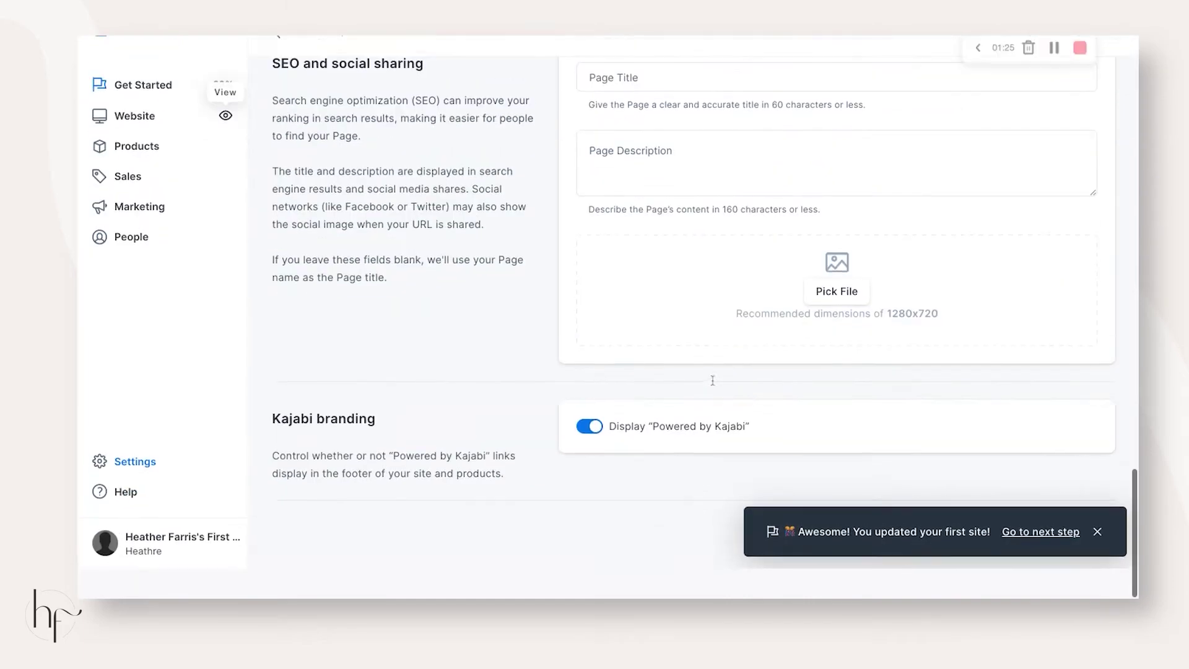
scroll(713, 380, "up", 1)
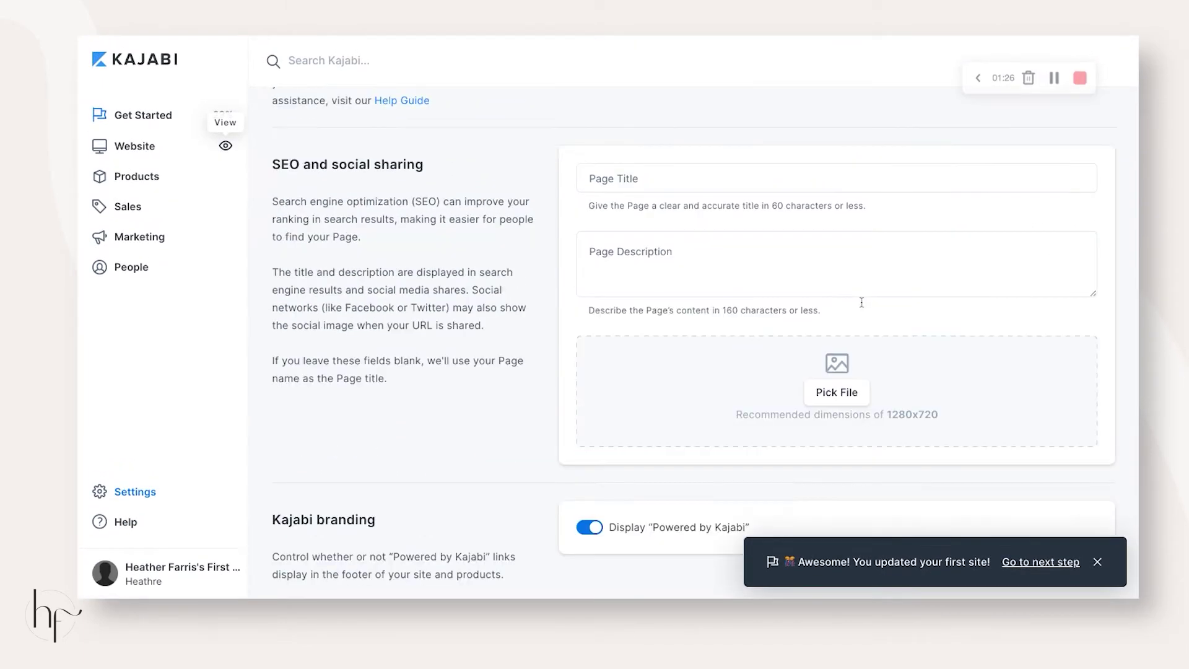
scroll(861, 302, "up", 2)
scroll(861, 304, "up", 3)
scroll(862, 305, "up", 1)
scroll(862, 306, "up", 2)
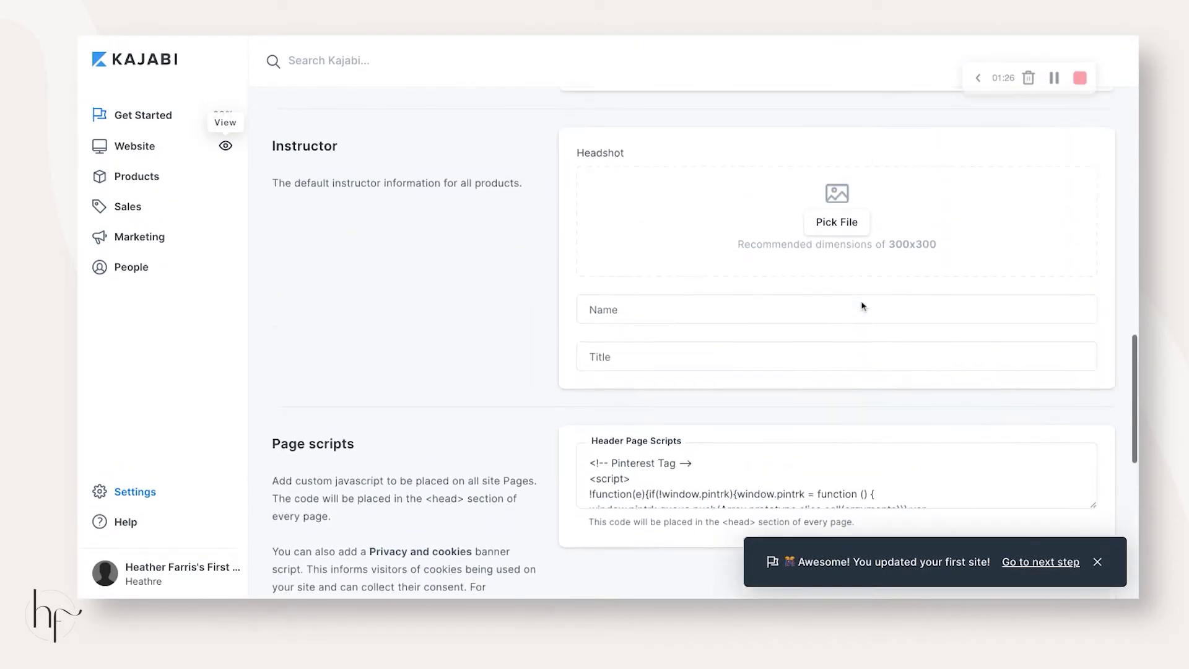
scroll(861, 306, "up", 1)
scroll(860, 305, "up", 2)
scroll(860, 306, "up", 1)
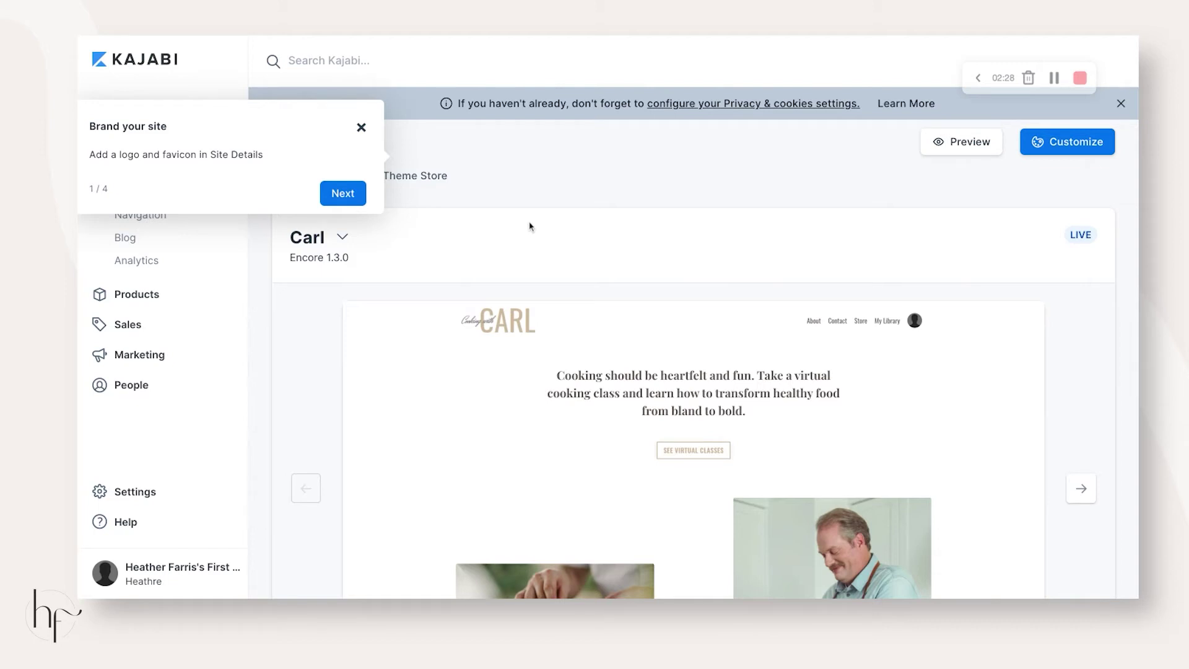
Step: Dismiss the 'Brand your site' tip and go to the Sales Offers list
left_click(361, 127)
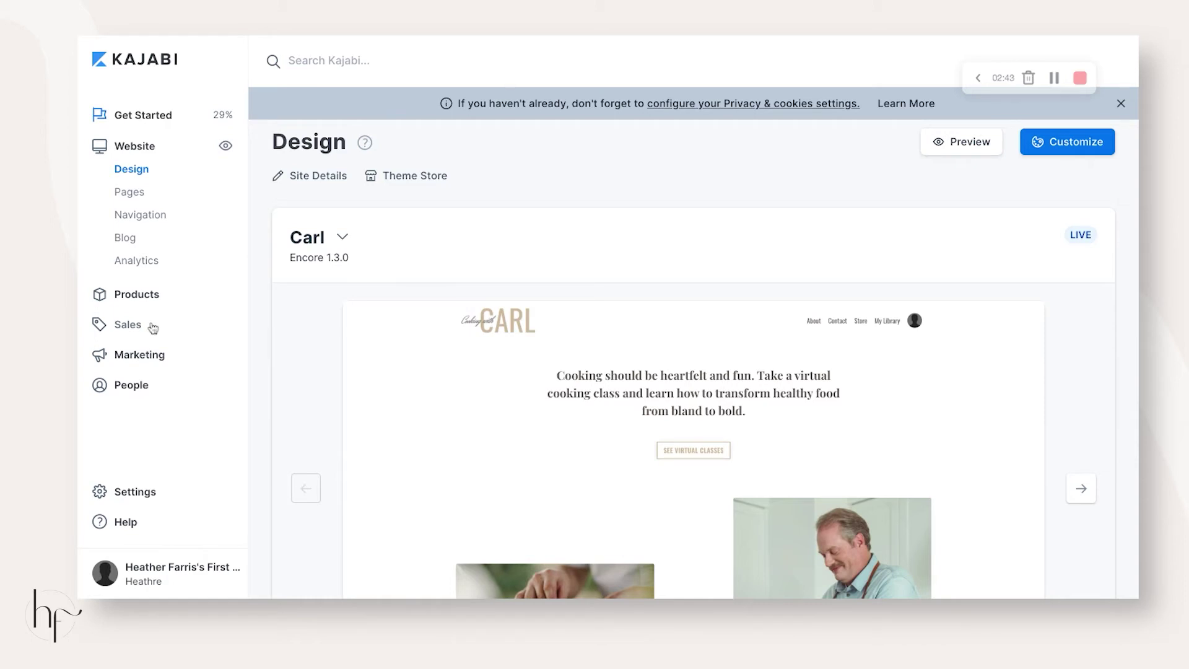
left_click(148, 328)
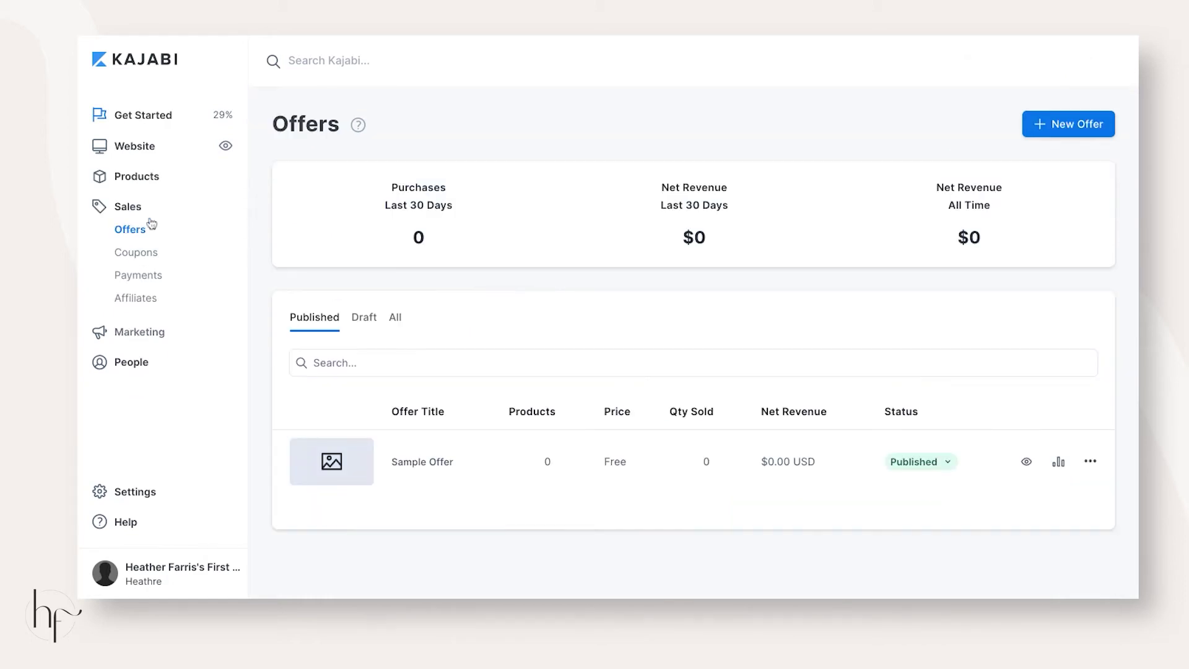
Step: Open the Sample Offer and scroll to its Custom Thank You Page post-purchase setting
left_click(442, 466)
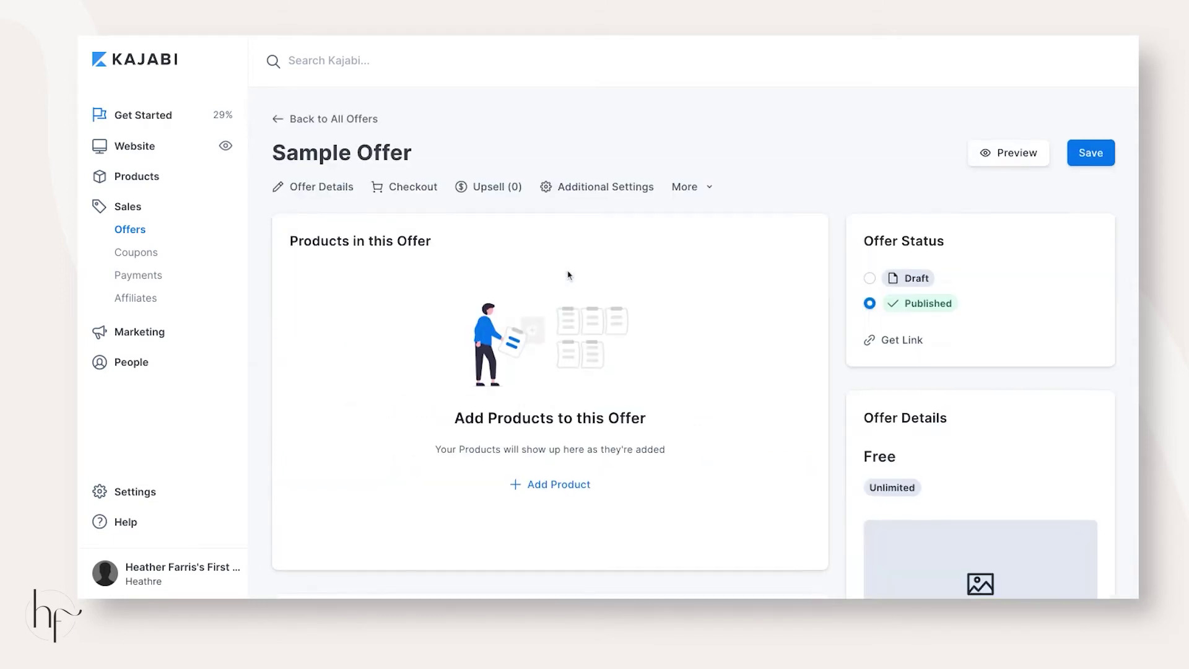
scroll(568, 275, "down", 1)
scroll(569, 275, "down", 2)
scroll(569, 275, "up", 3)
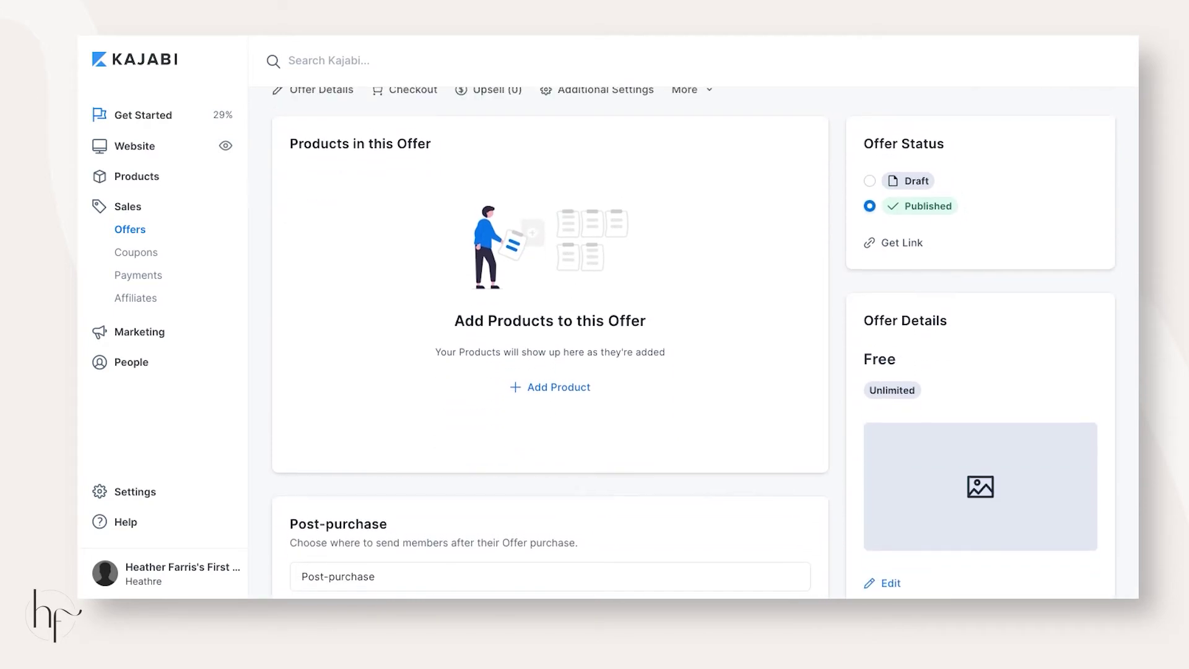
scroll(569, 275, "down", 1)
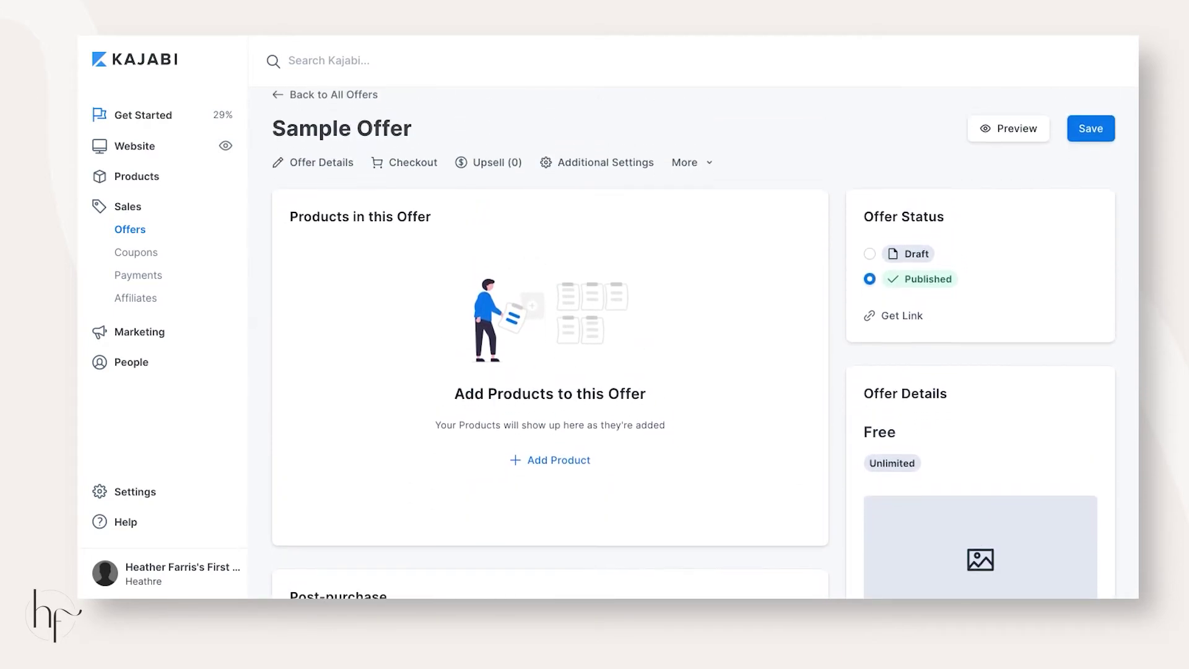
scroll(569, 275, "down", 3)
scroll(435, 200, "down", 5)
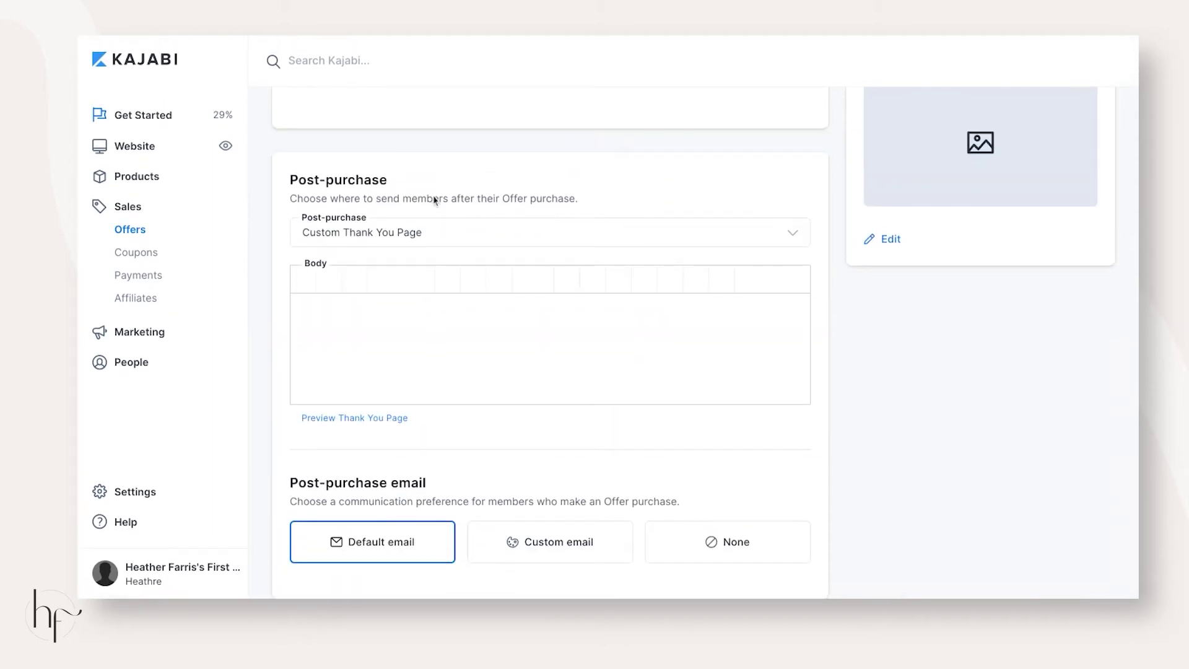
left_click(483, 238)
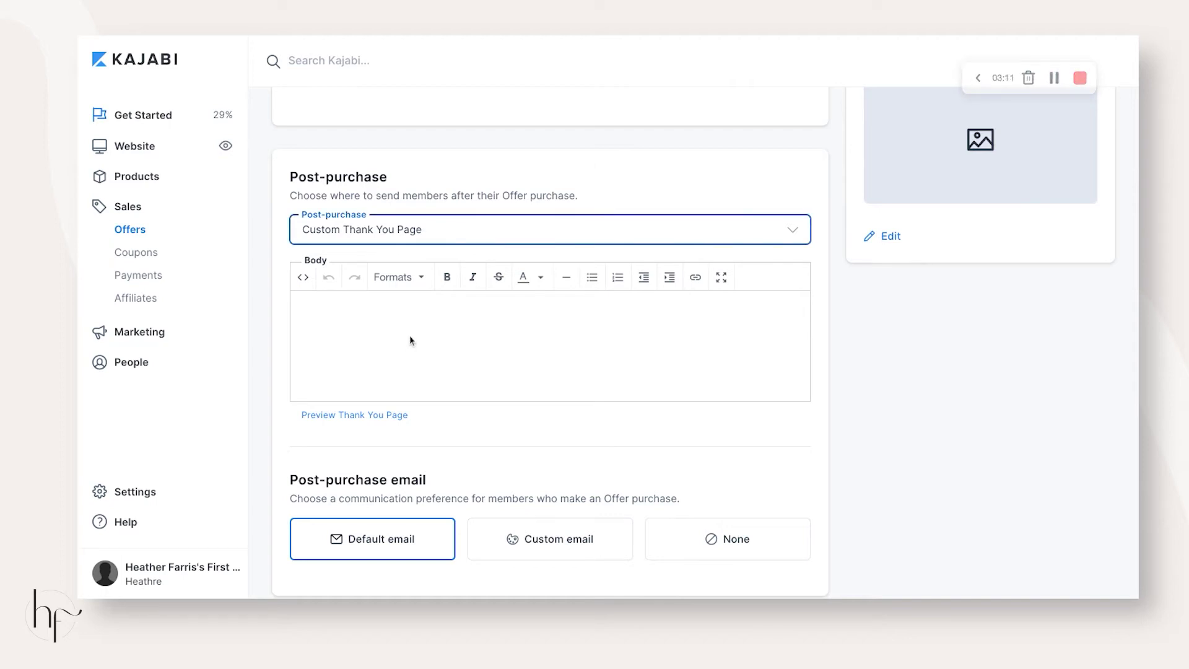
left_click(632, 38)
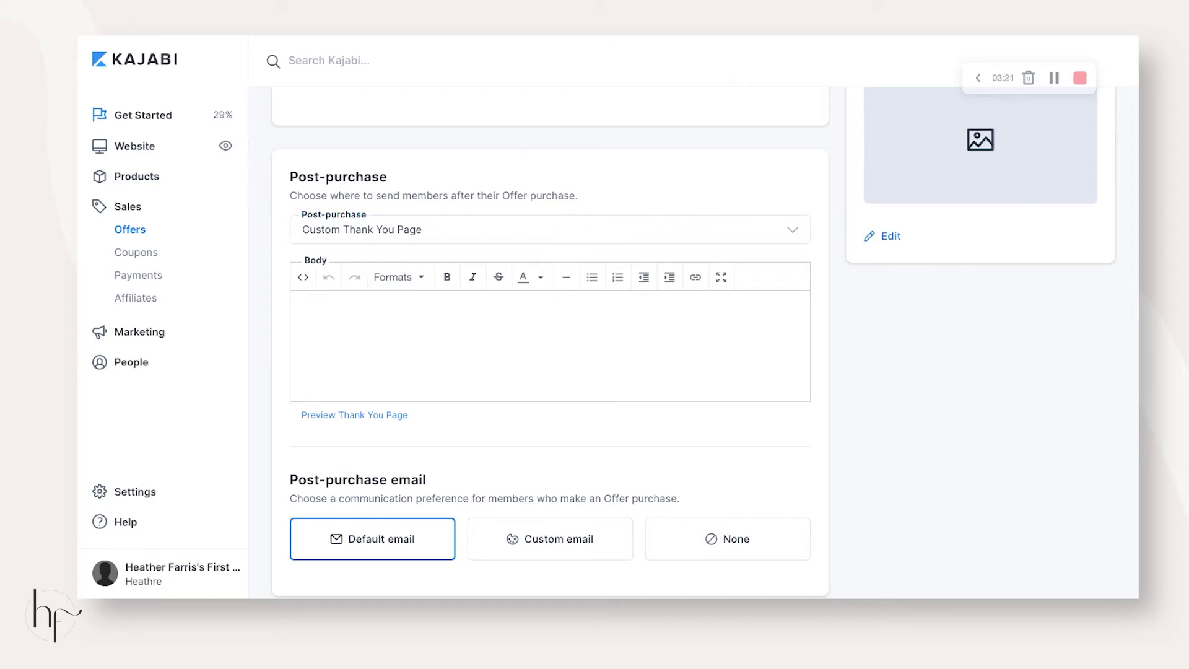
key("Tab")
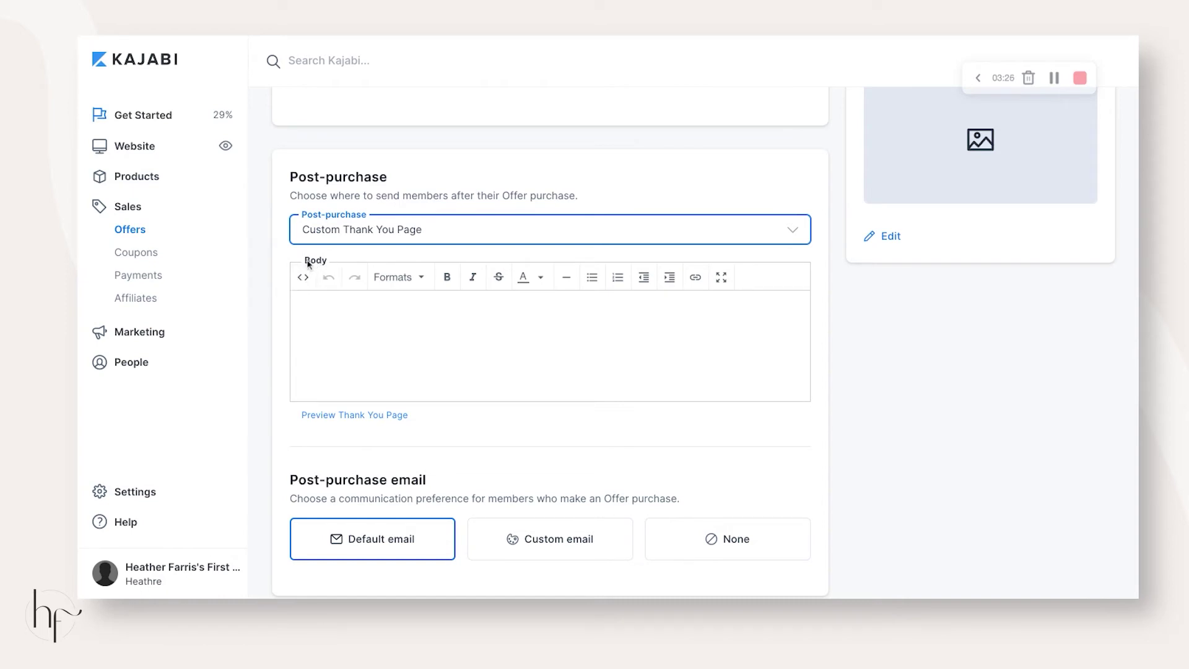
Step: Paste the pintrk signup script into the thank-you page Body through its source code view
left_click(303, 278)
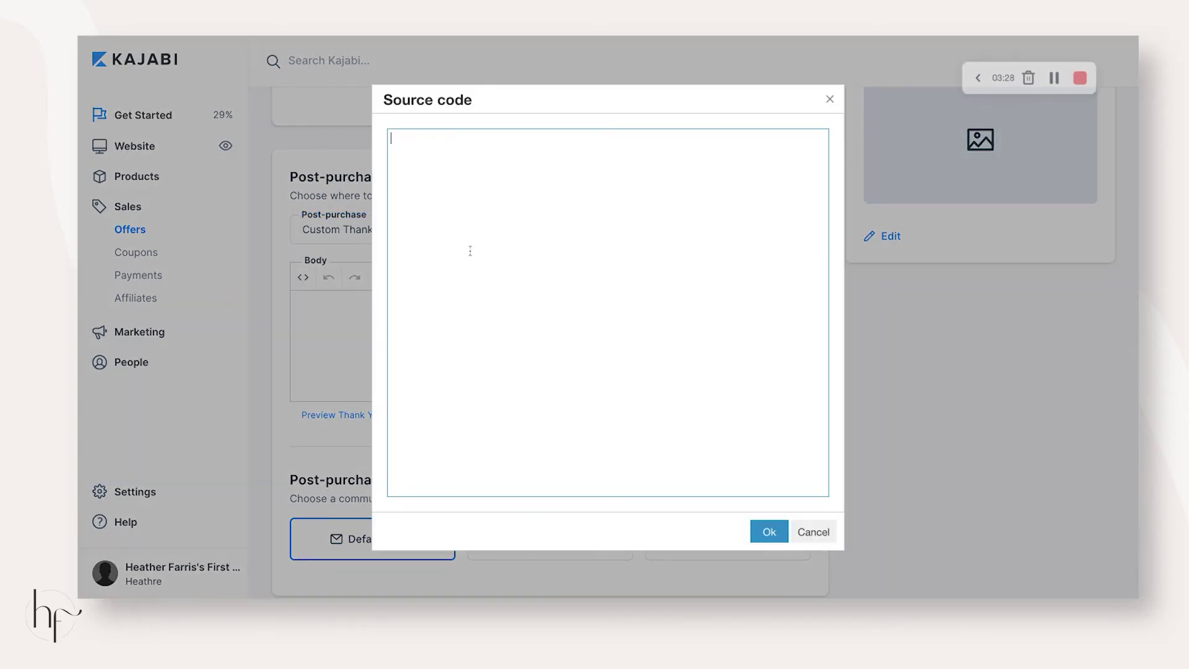
type("<script> pintrk('track', 'signup'); </script>")
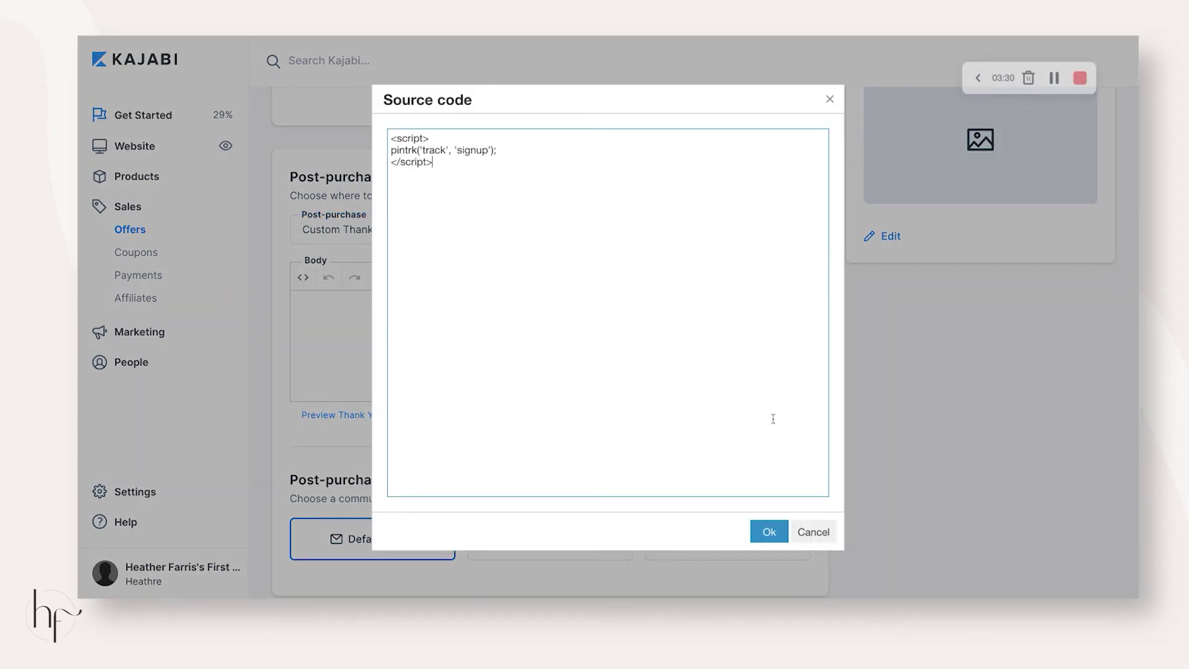
left_click(768, 532)
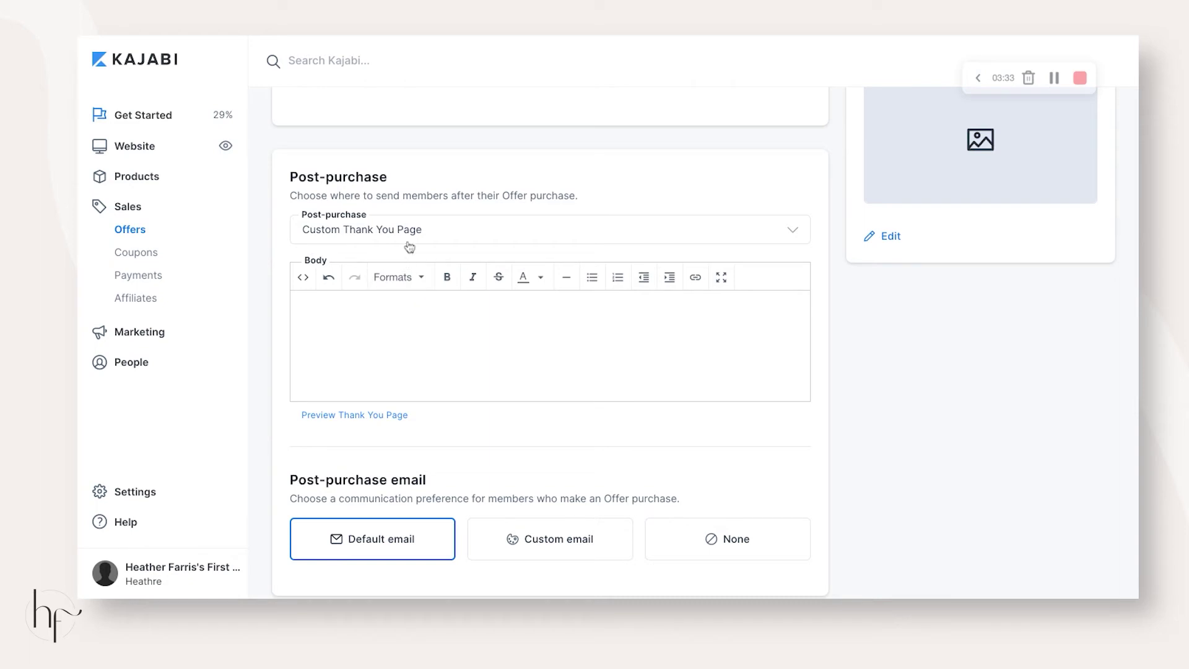
left_click(399, 348)
left_click(370, 425)
scroll(675, 394, "down", 3)
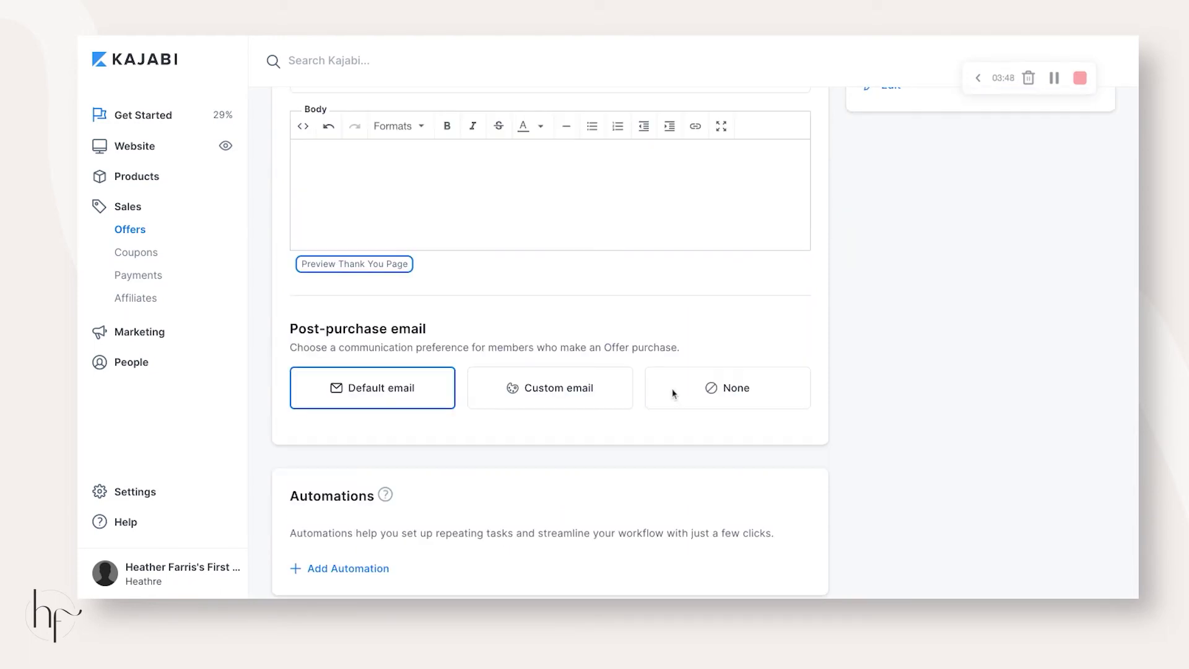
scroll(675, 394, "down", 1)
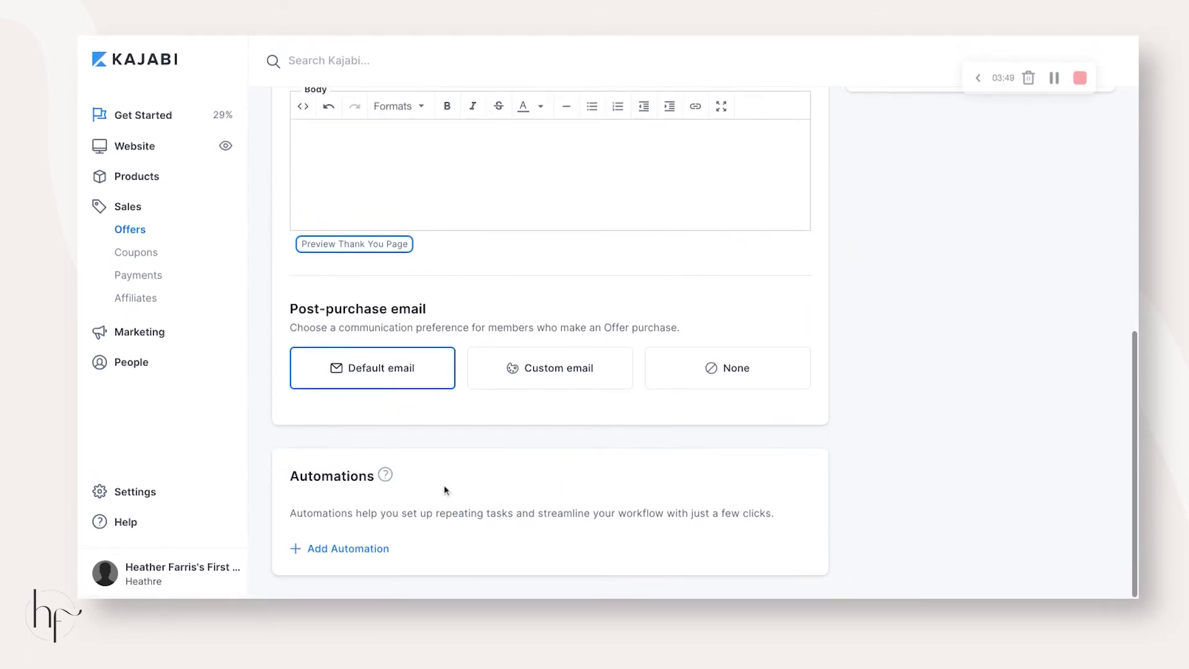
scroll(658, 310, "up", 2)
scroll(658, 310, "up", 10)
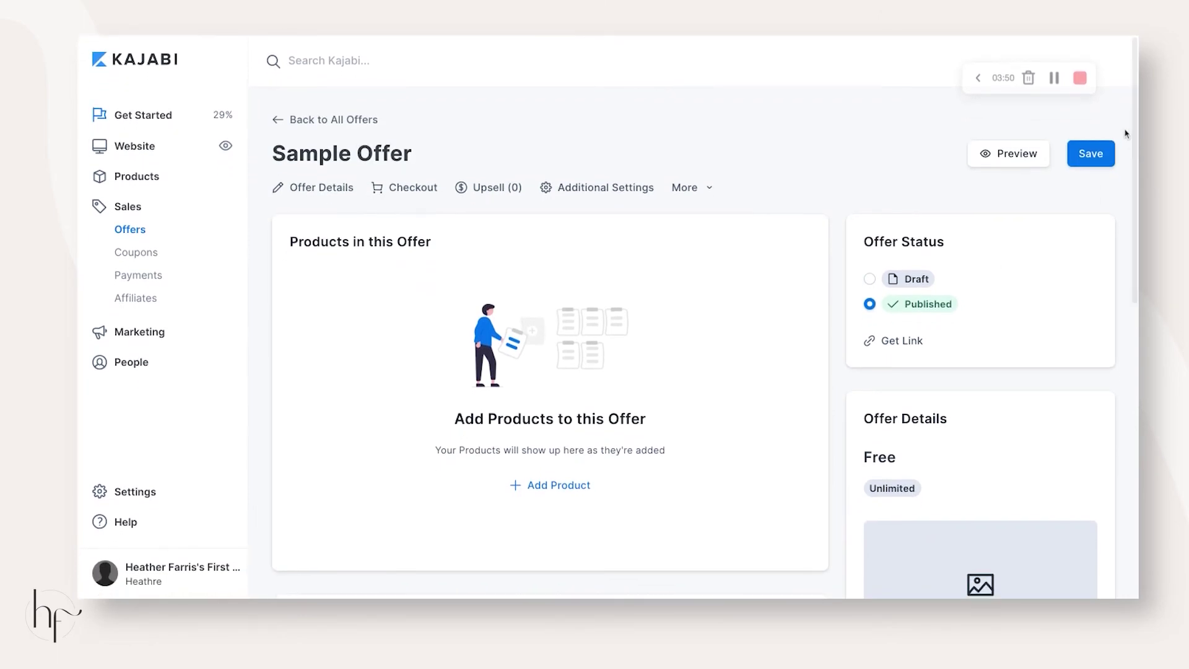
Step: Save the Sample Offer and scroll back down to its Post-purchase thank-you body
left_click(1090, 160)
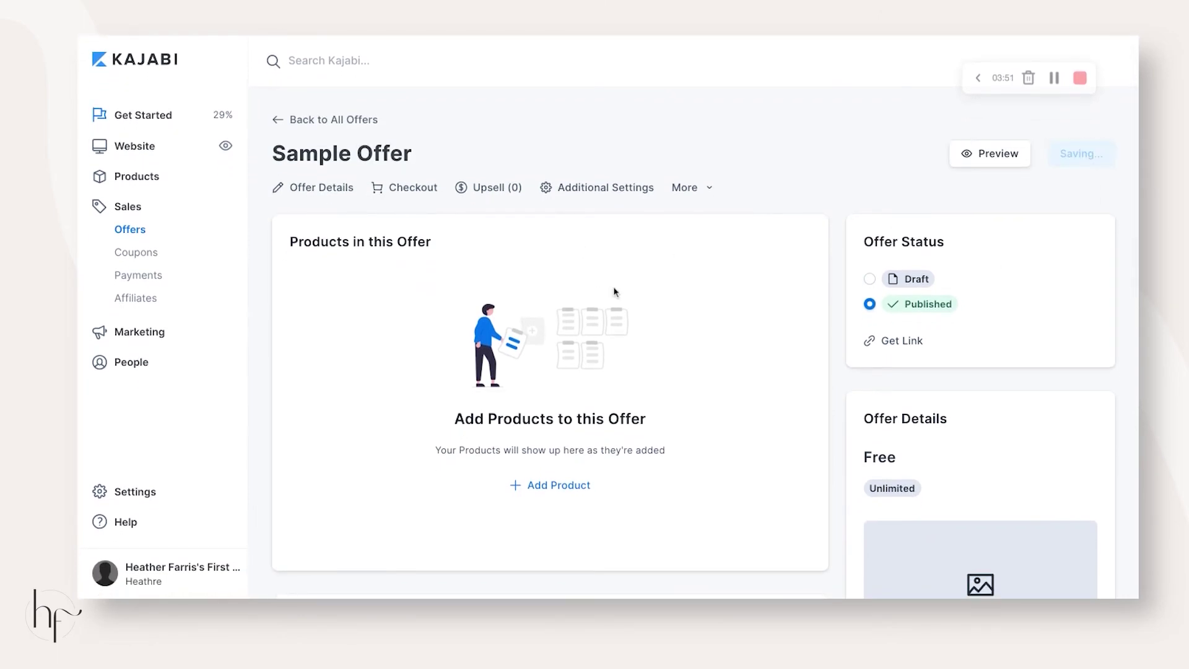
scroll(624, 285, "down", 2)
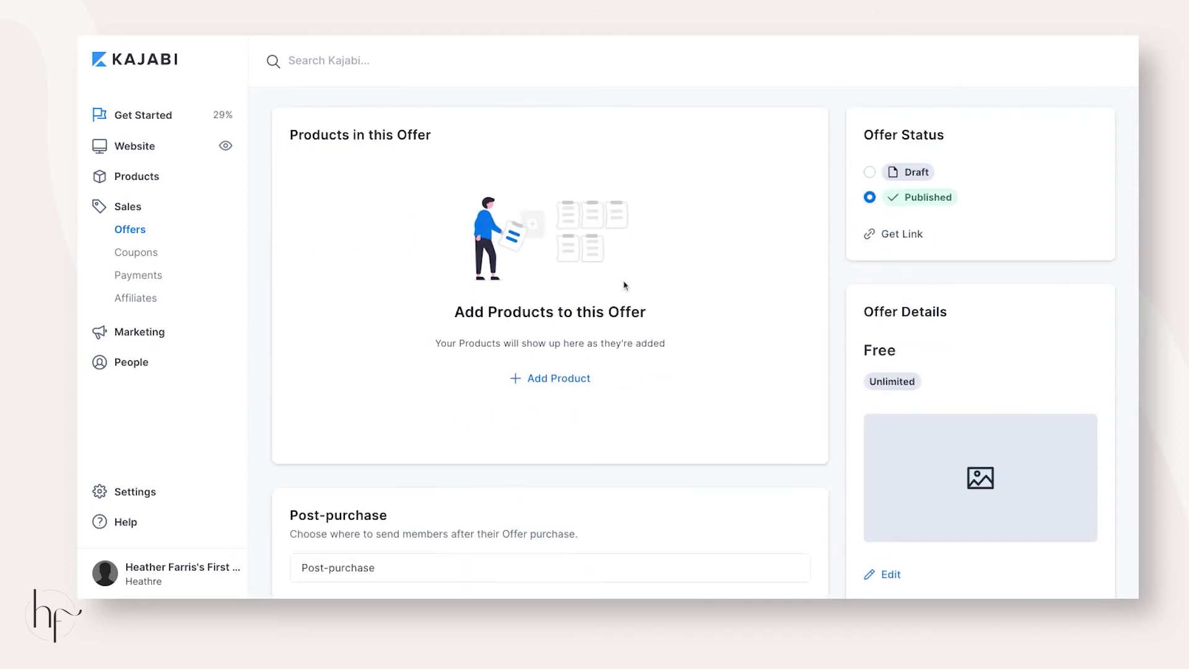
scroll(625, 285, "down", 4)
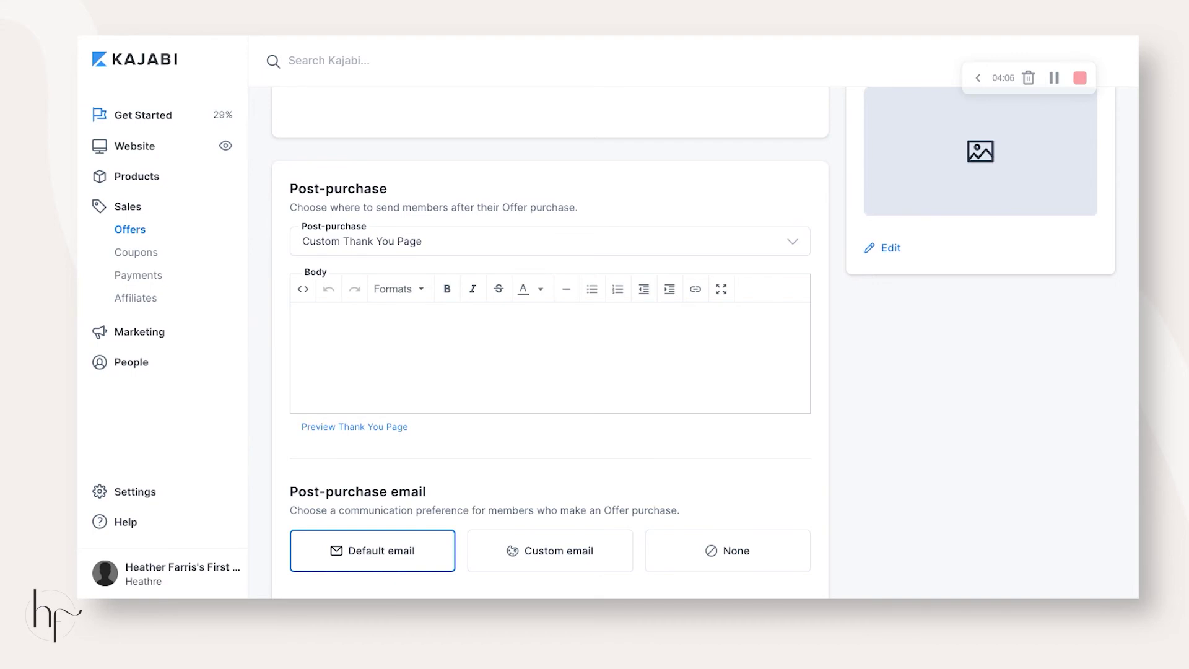
Step: Leave the Sample Offer editor for the Products area in the sidebar
key("Tab")
left_click(889, 393)
scroll(517, 187, "down", 3)
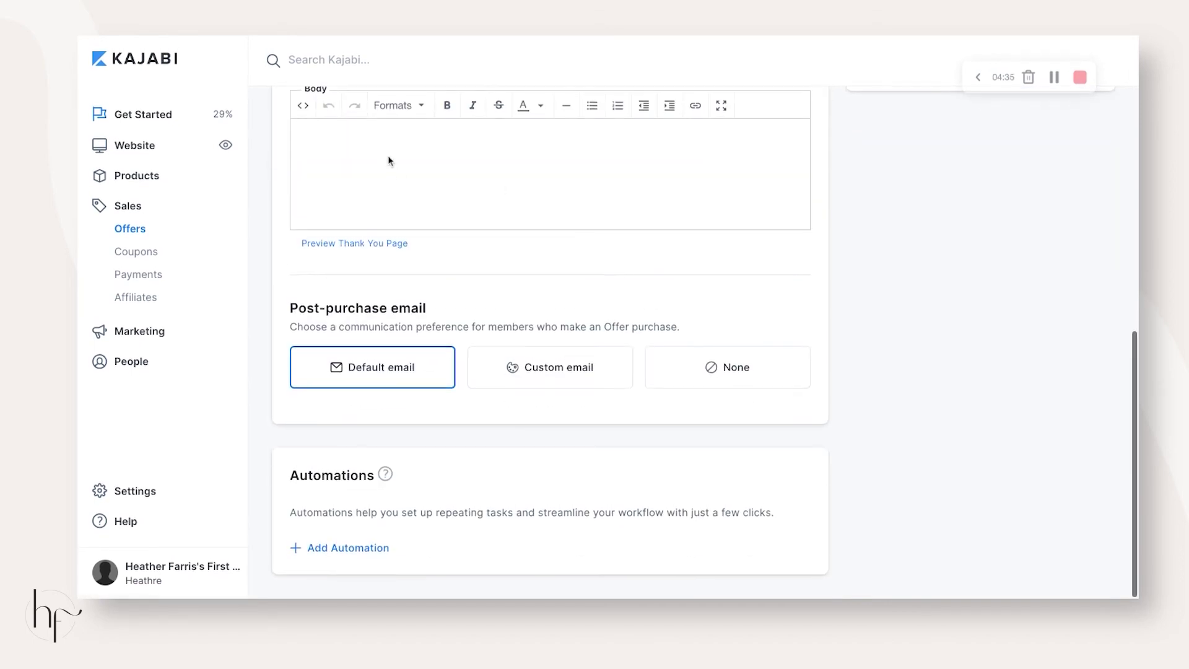
scroll(389, 161, "up", 1)
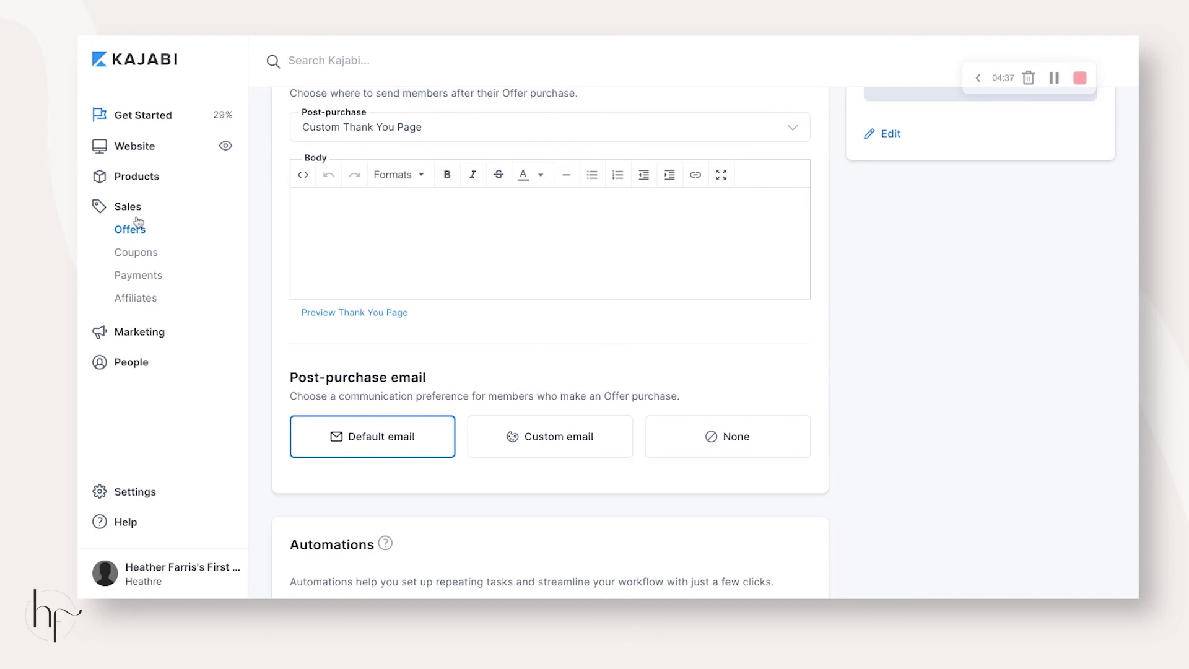
left_click(151, 179)
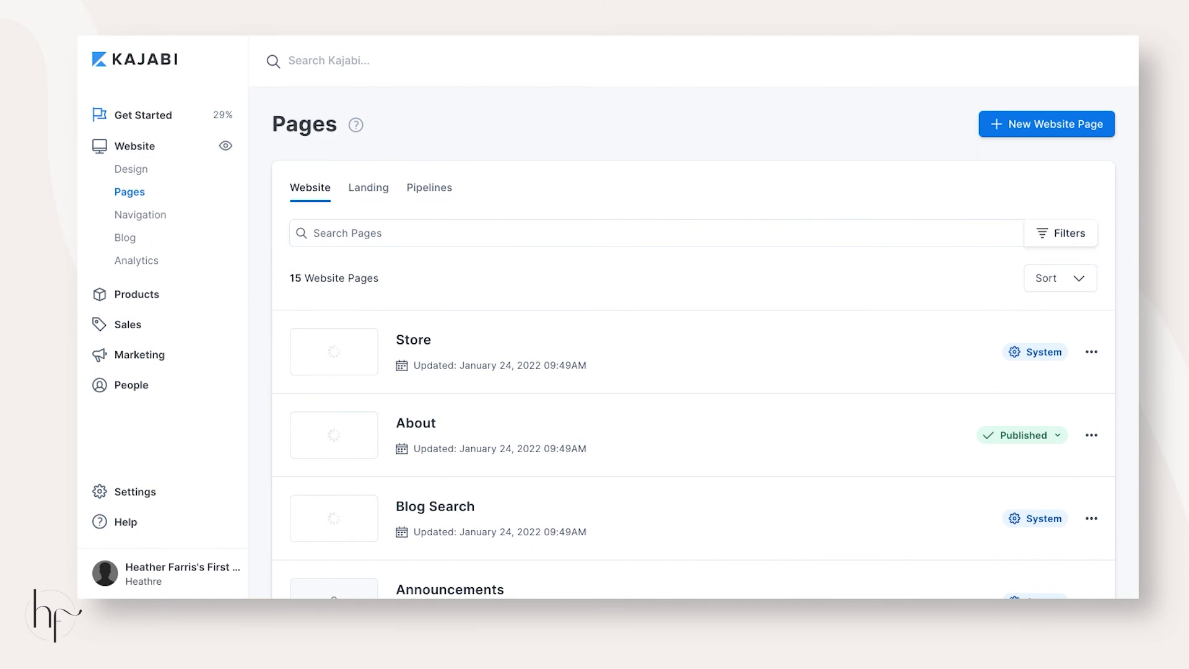
Step: Switch the Pages screen to the Pipelines tab
left_click(445, 190)
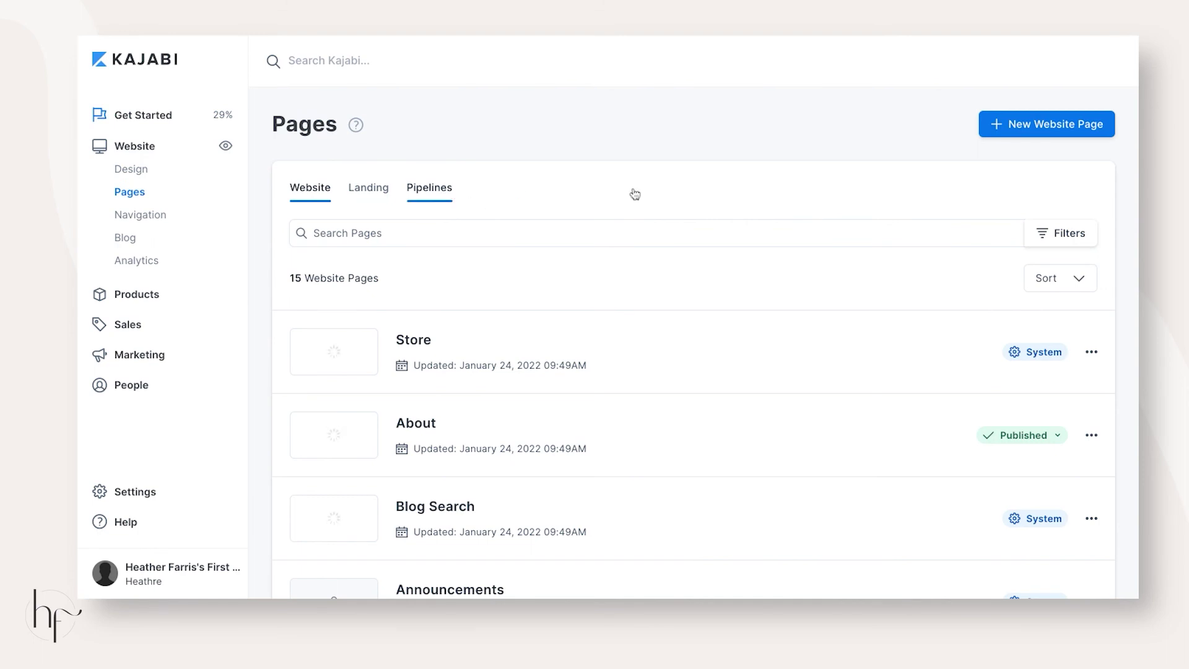